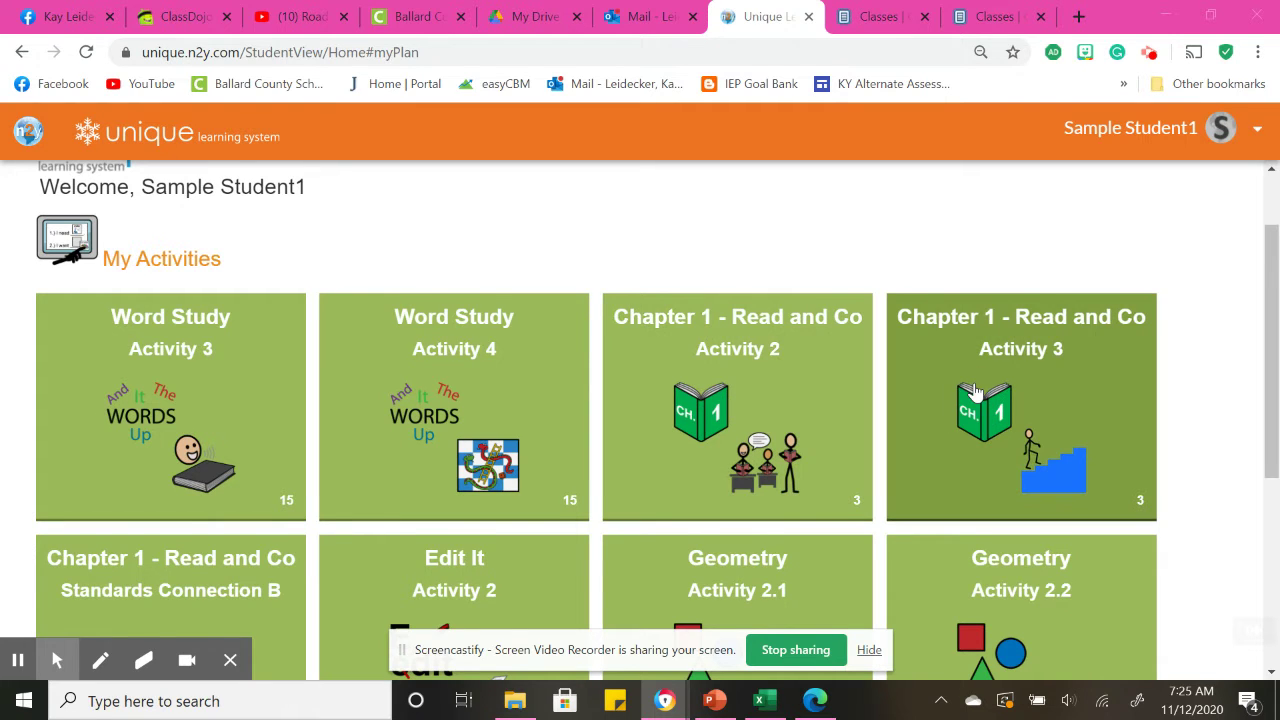
# Open the Standards Connection B activity briefly, then return to the My Activities home page
pyautogui.scroll(-1, 990, 360)
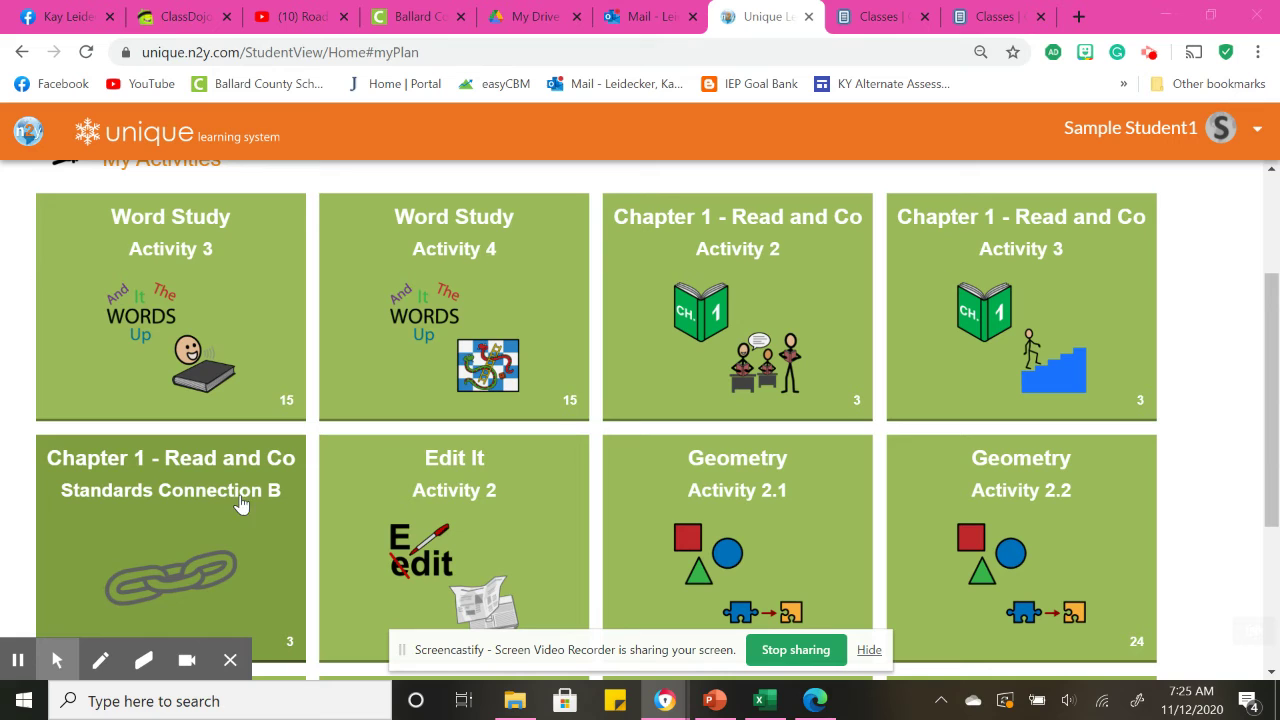
pyautogui.click(192, 519)
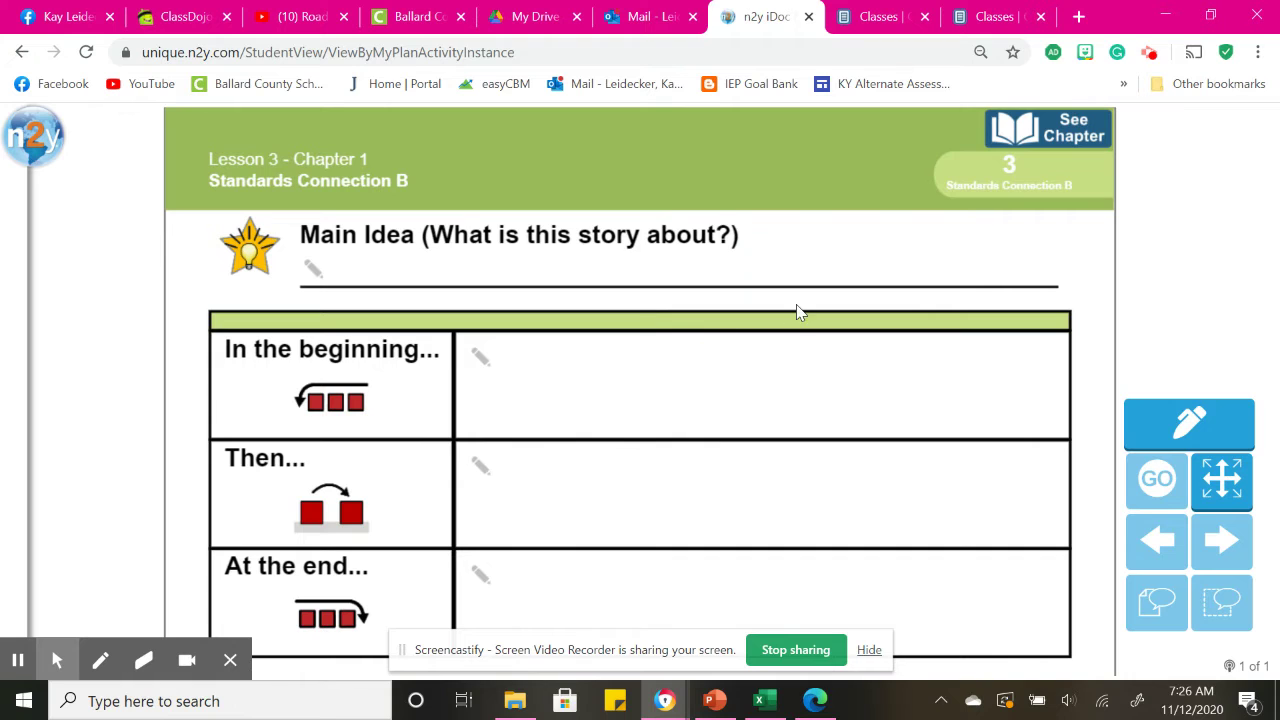
pyautogui.click(66, 138)
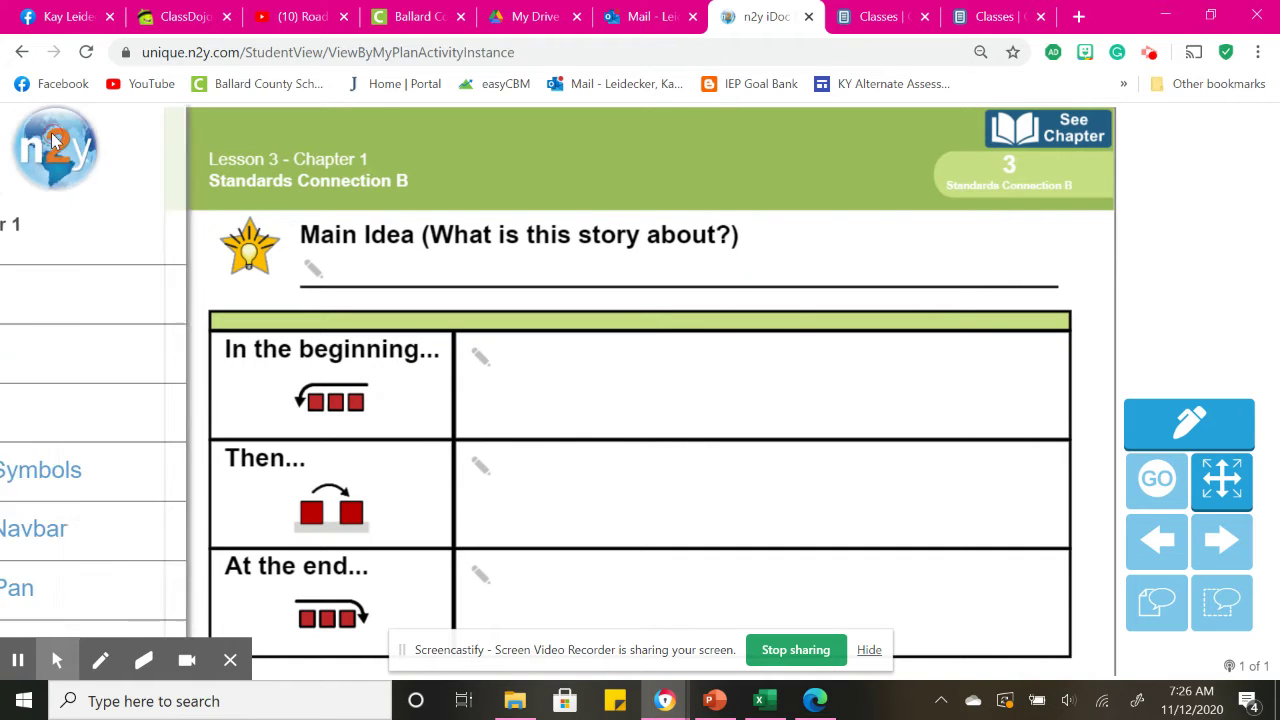
pyautogui.click(21, 53)
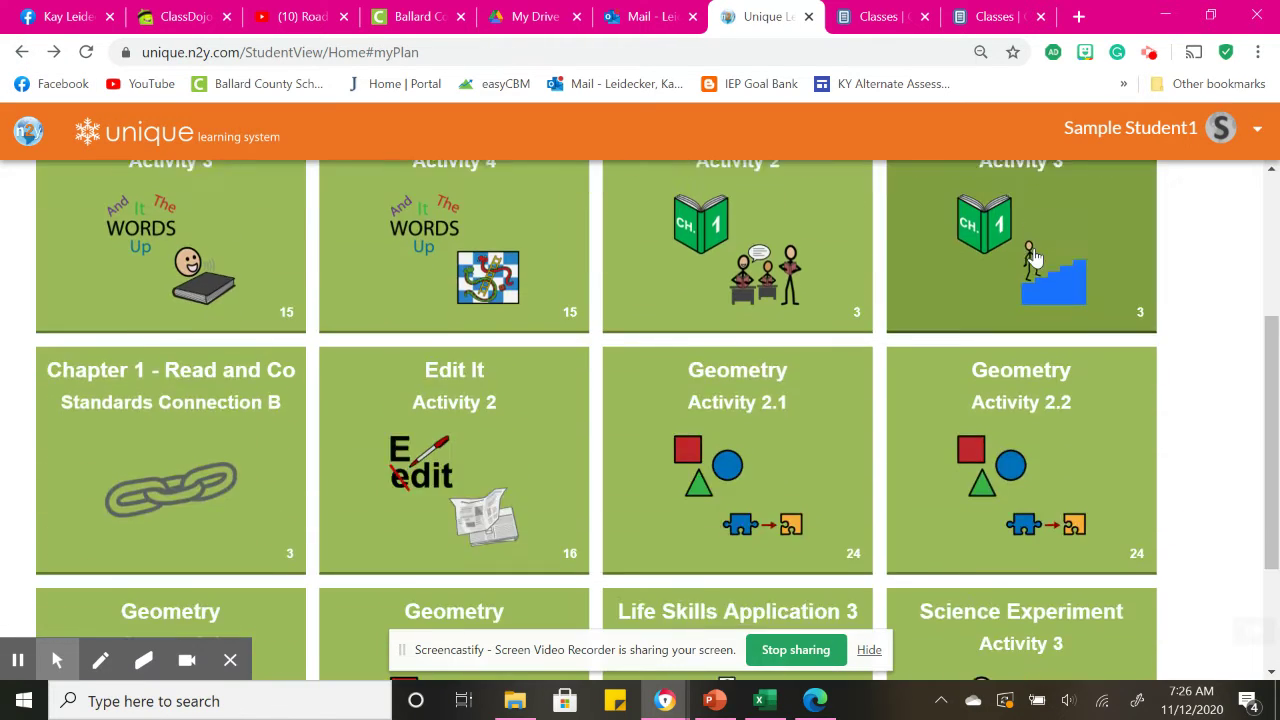
# Open the Edit It Activity 2 worksheet and fit the whole page on screen
pyautogui.scroll(-1, 594, 349)
pyautogui.click(470, 370)
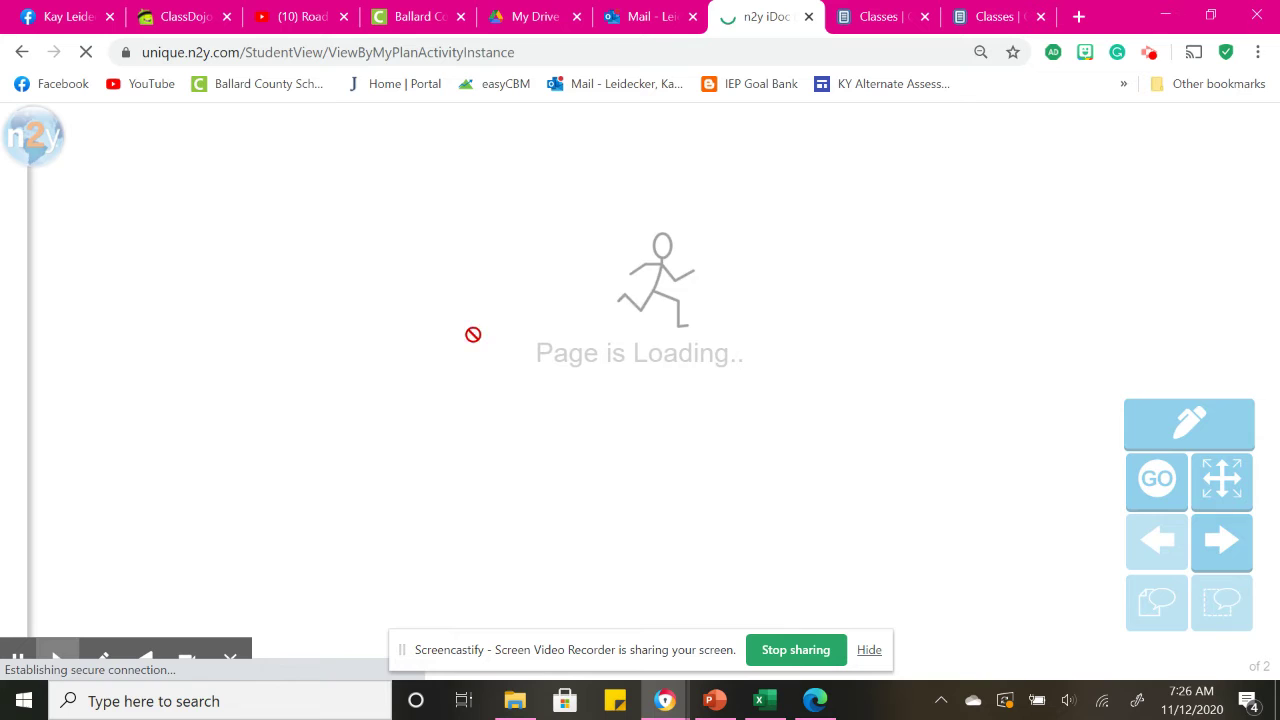
pyautogui.click(1221, 478)
pyautogui.click(1140, 322)
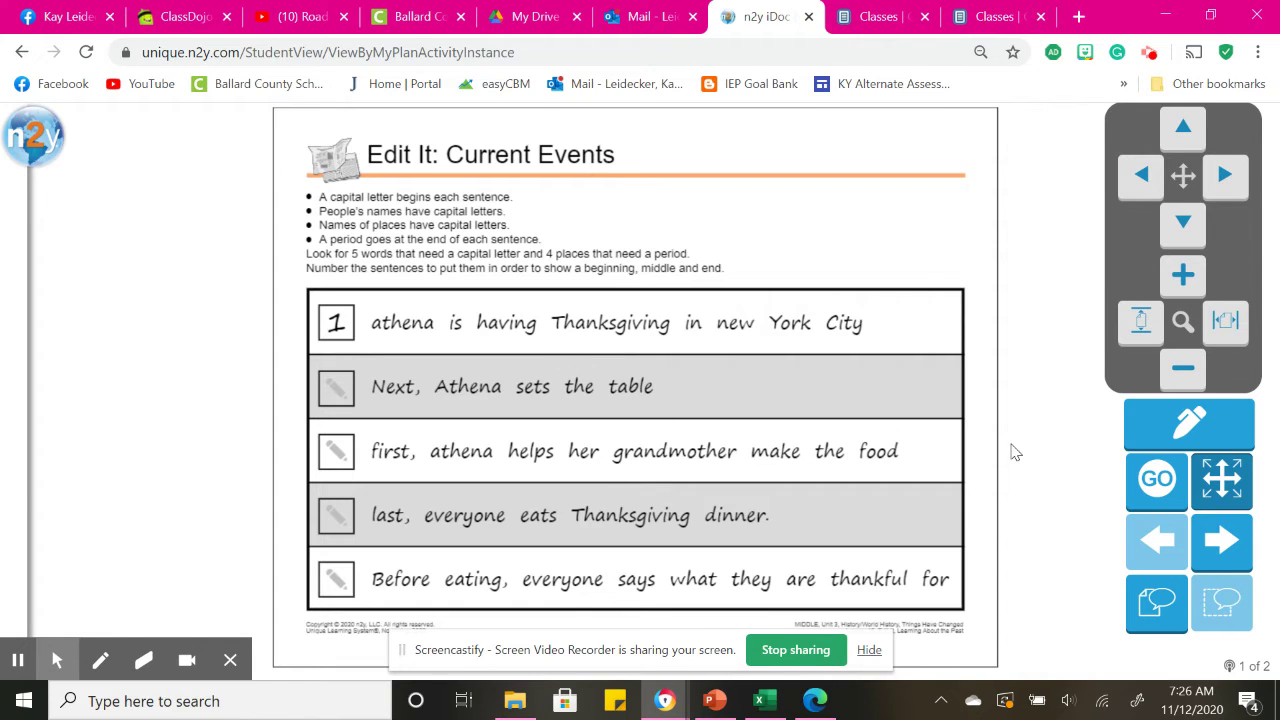
# In red ink, capitalize 'athena' and 'new' and add periods after 'City' and 'table'
pyautogui.click(1190, 440)
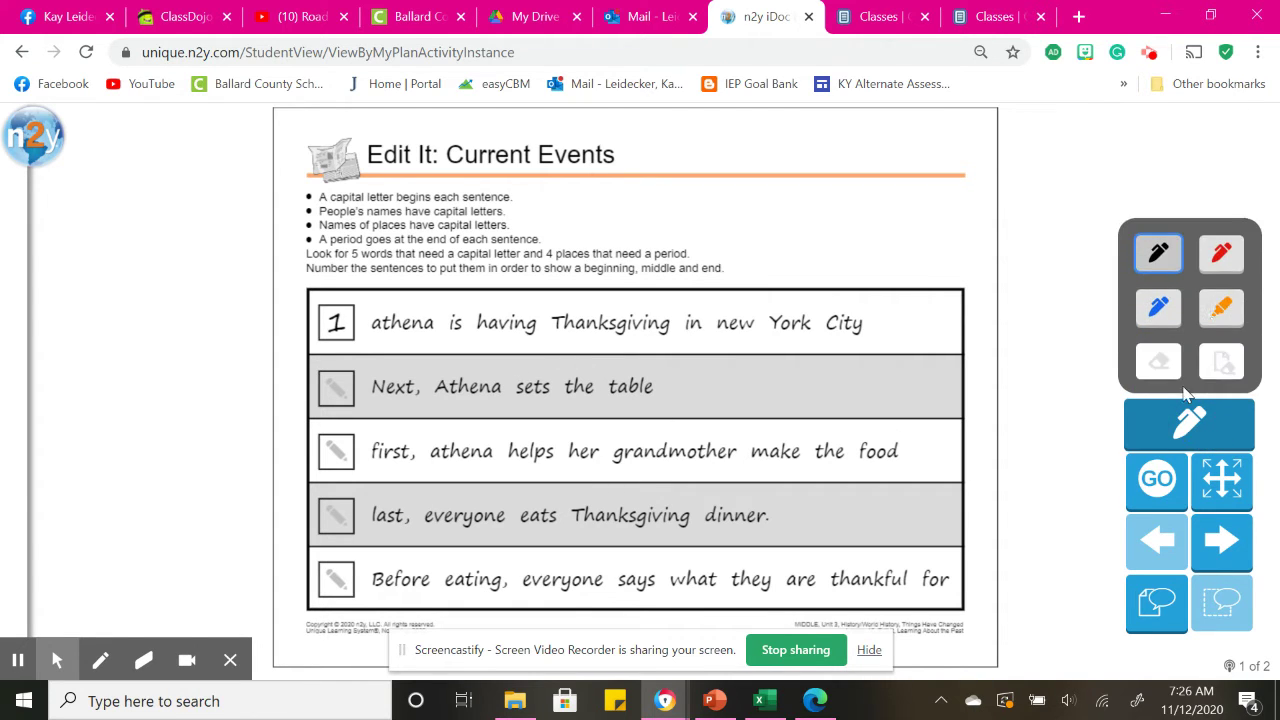
pyautogui.click(1222, 250)
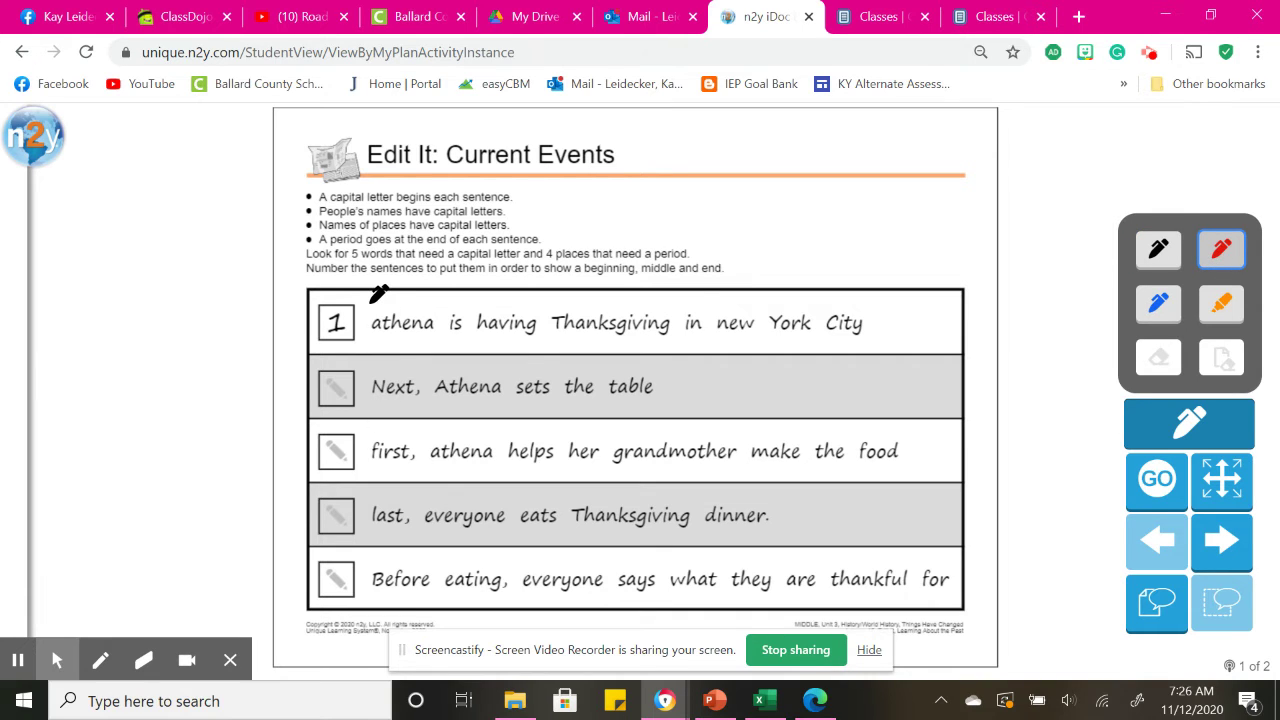
pyautogui.moveTo(378, 293)
pyautogui.mouseDown()
pyautogui.moveTo(357, 330)
pyautogui.moveTo(380, 306)
pyautogui.mouseUp()
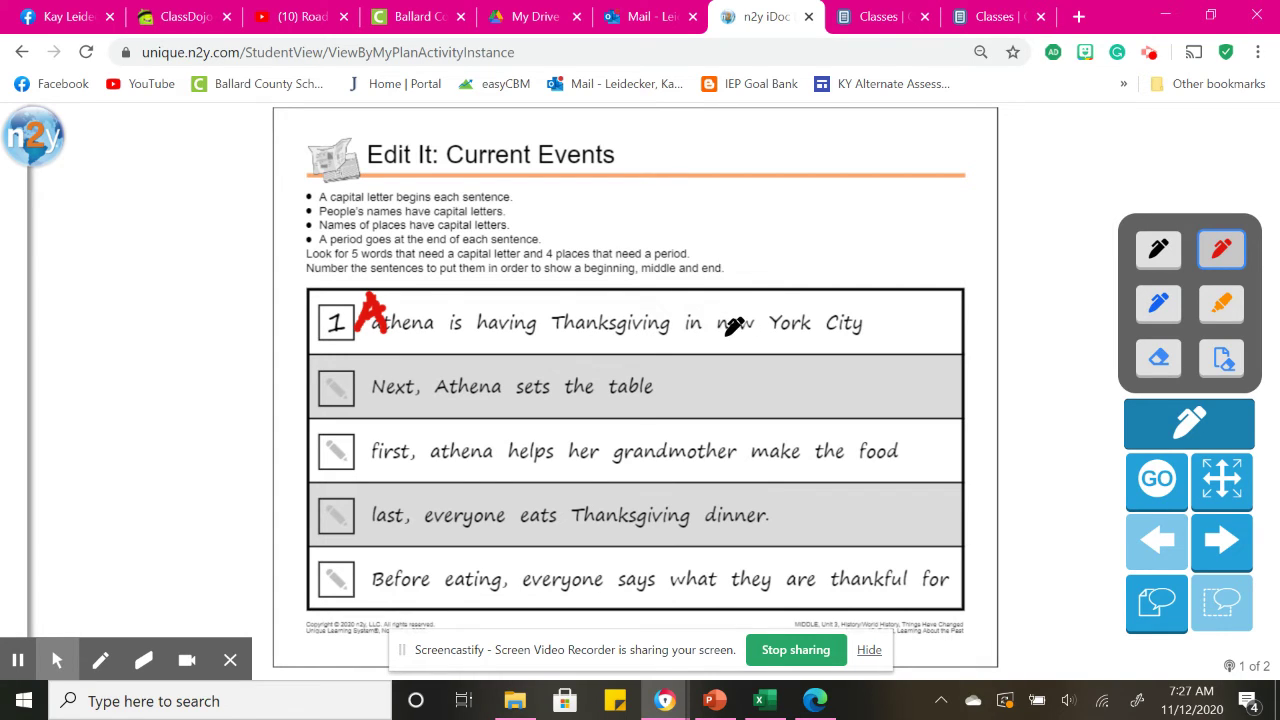
pyautogui.moveTo(716, 332)
pyautogui.mouseDown()
pyautogui.moveTo(709, 309)
pyautogui.moveTo(731, 300)
pyautogui.mouseUp()
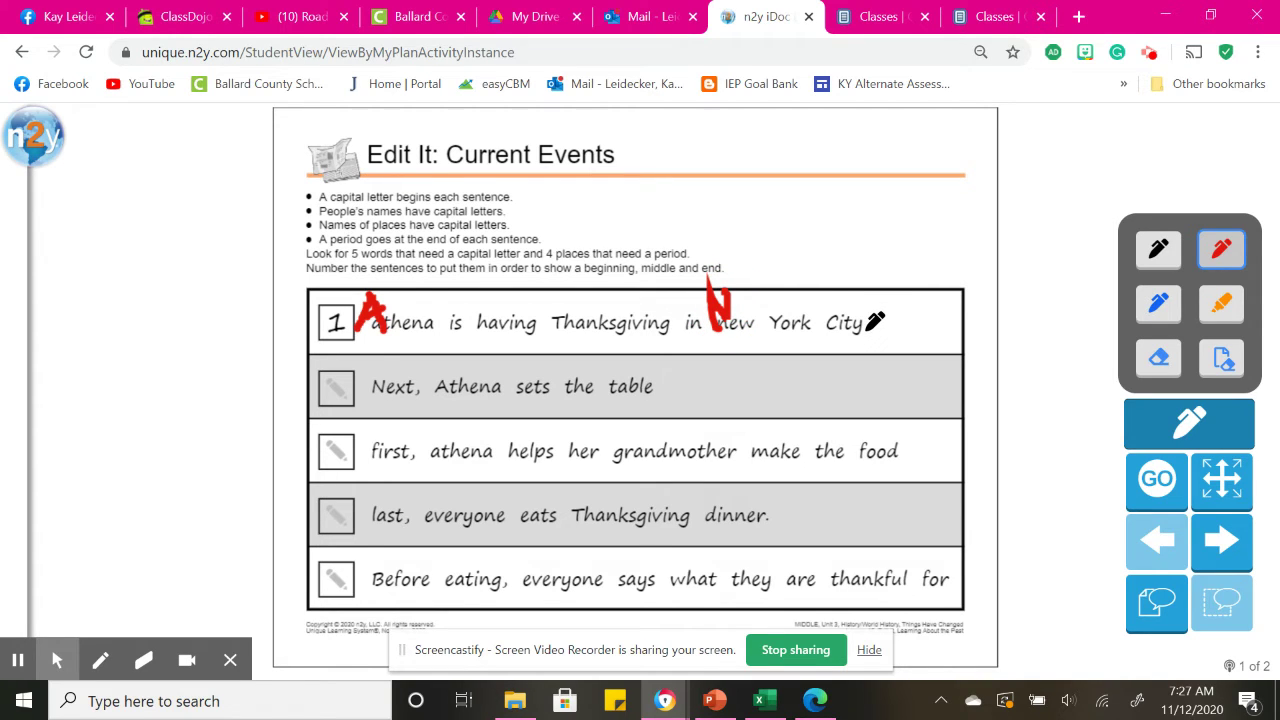
pyautogui.click(884, 322)
pyautogui.click(663, 386)
# In red, capitalize 'first' and 'last' and add periods after 'food' and 'for'
pyautogui.click(368, 428)
pyautogui.moveTo(370, 428)
pyautogui.mouseDown()
pyautogui.moveTo(368, 458)
pyautogui.moveTo(371, 423)
pyautogui.moveTo(386, 420)
pyautogui.moveTo(384, 437)
pyautogui.moveTo(431, 449)
pyautogui.moveTo(429, 463)
pyautogui.moveTo(447, 462)
pyautogui.moveTo(445, 447)
pyautogui.mouseUp()
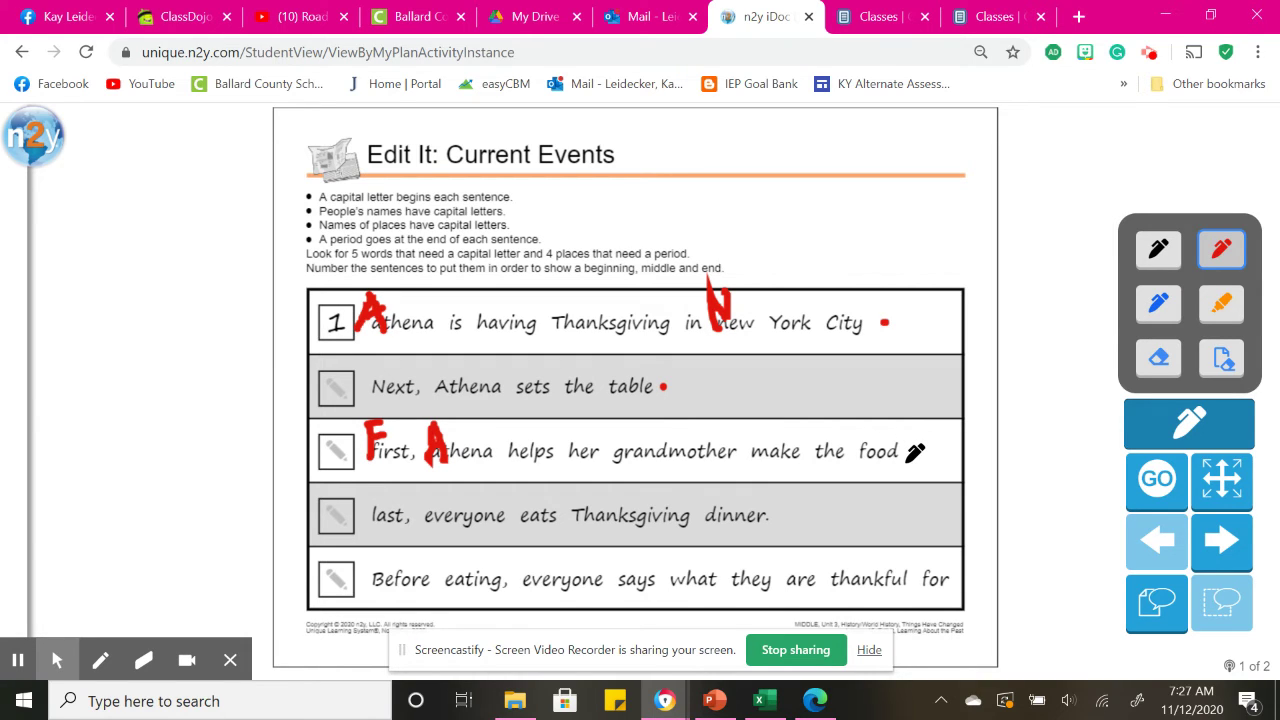
pyautogui.click(912, 453)
pyautogui.moveTo(369, 490)
pyautogui.mouseDown()
pyautogui.moveTo(373, 532)
pyautogui.moveTo(388, 528)
pyautogui.mouseUp()
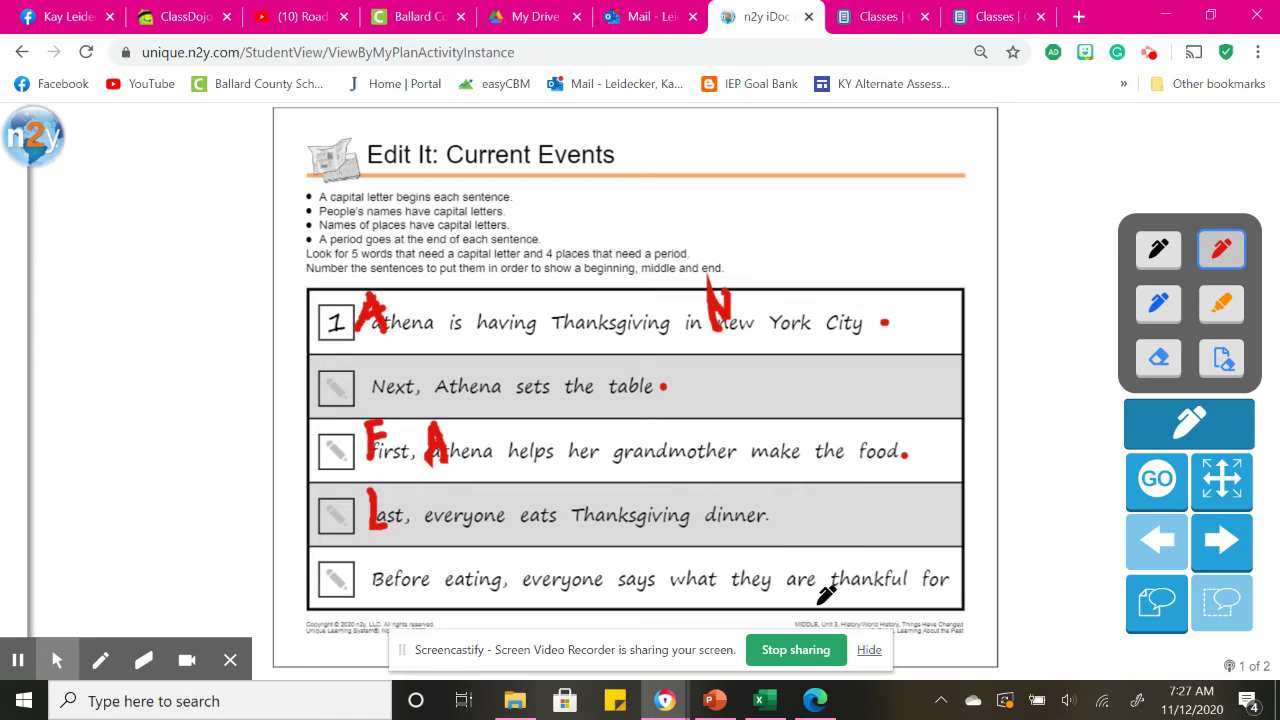
pyautogui.click(945, 581)
# Draw two blue check marks on the instructions, then put away the pen tools
pyautogui.click(1158, 302)
pyautogui.moveTo(356, 222)
pyautogui.mouseDown()
pyautogui.moveTo(371, 247)
pyautogui.moveTo(463, 172)
pyautogui.mouseUp()
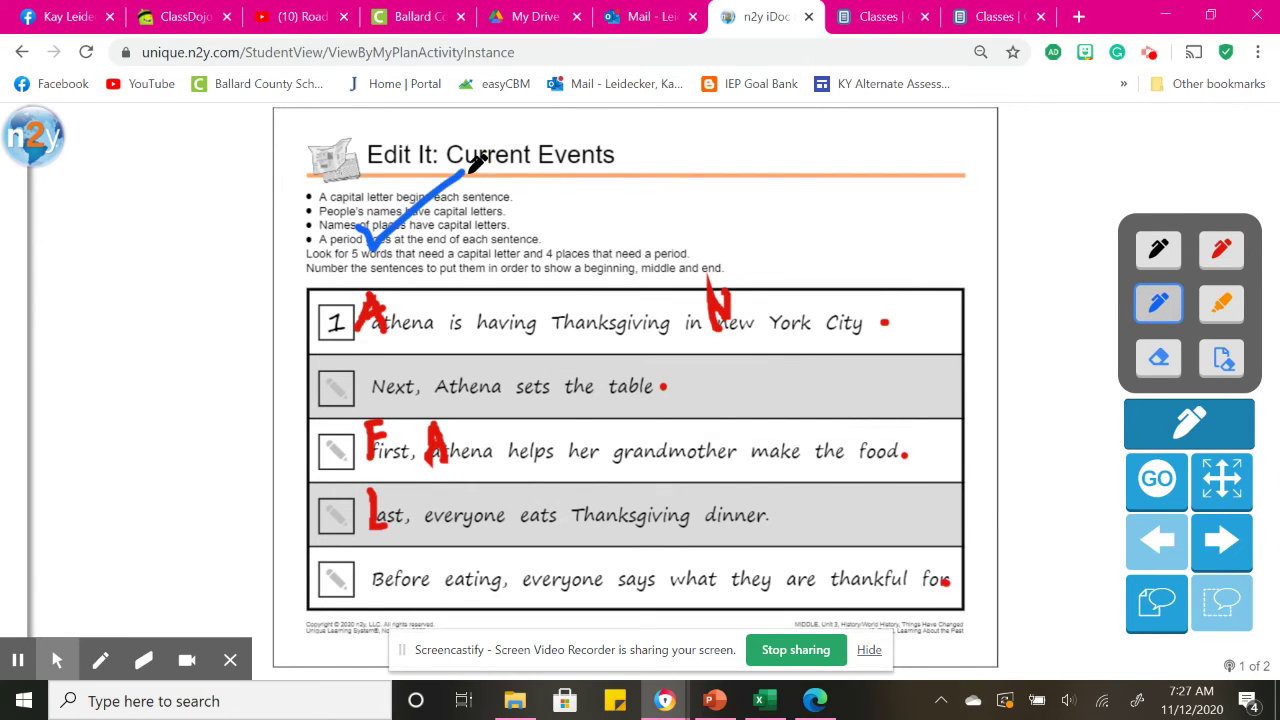
pyautogui.click(550, 236)
pyautogui.moveTo(552, 240); pyautogui.dragTo(636, 190)
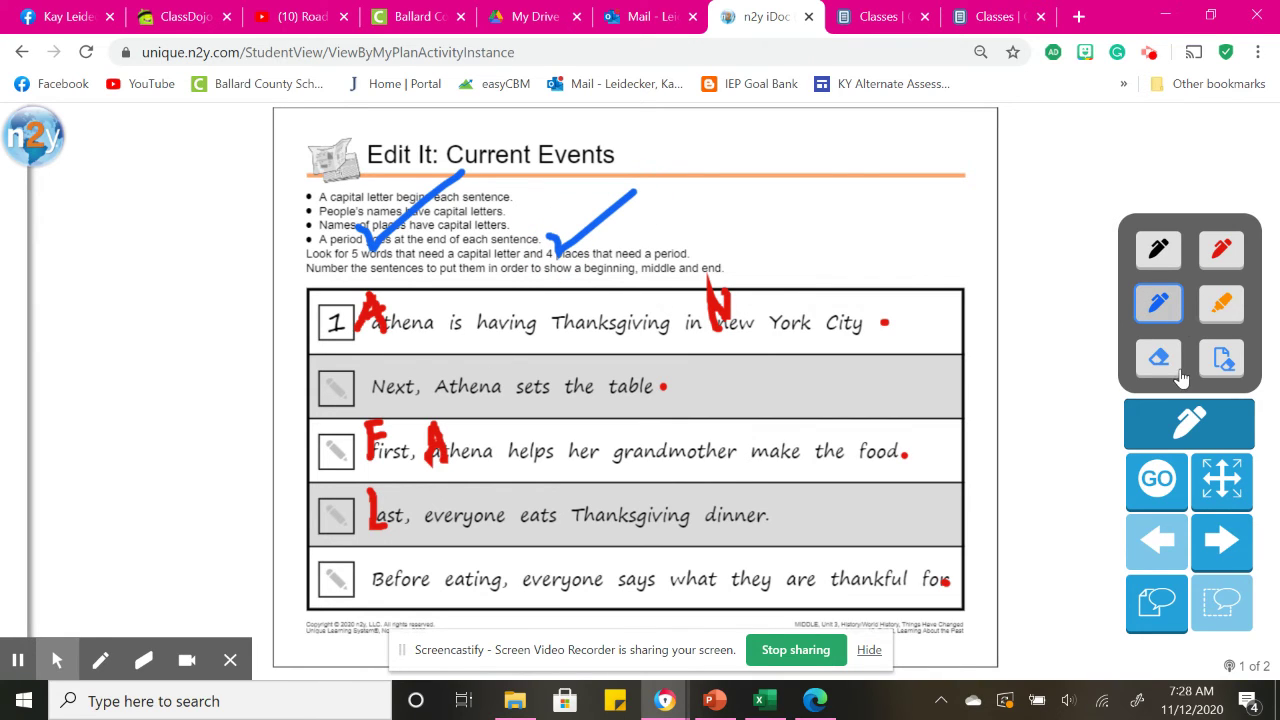
pyautogui.click(1208, 424)
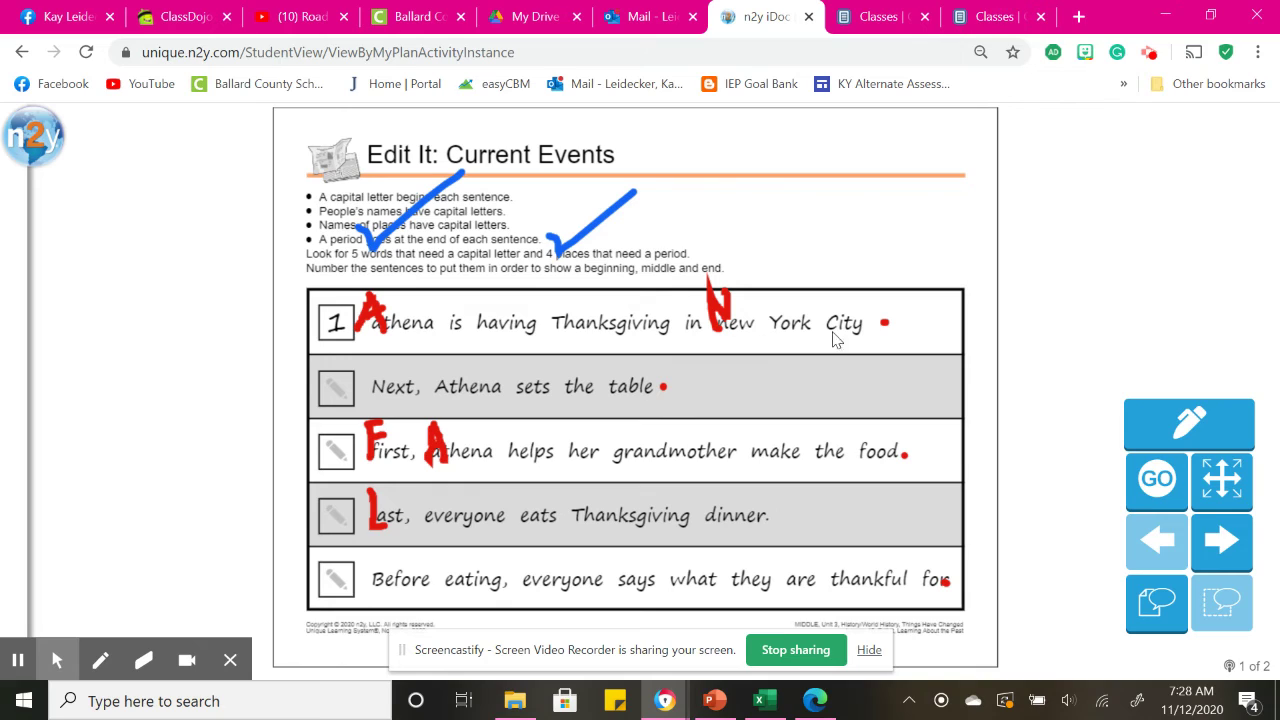
# Fill the number boxes of the First, Next and later sentences to complete the 1–5 order
pyautogui.click(337, 456)
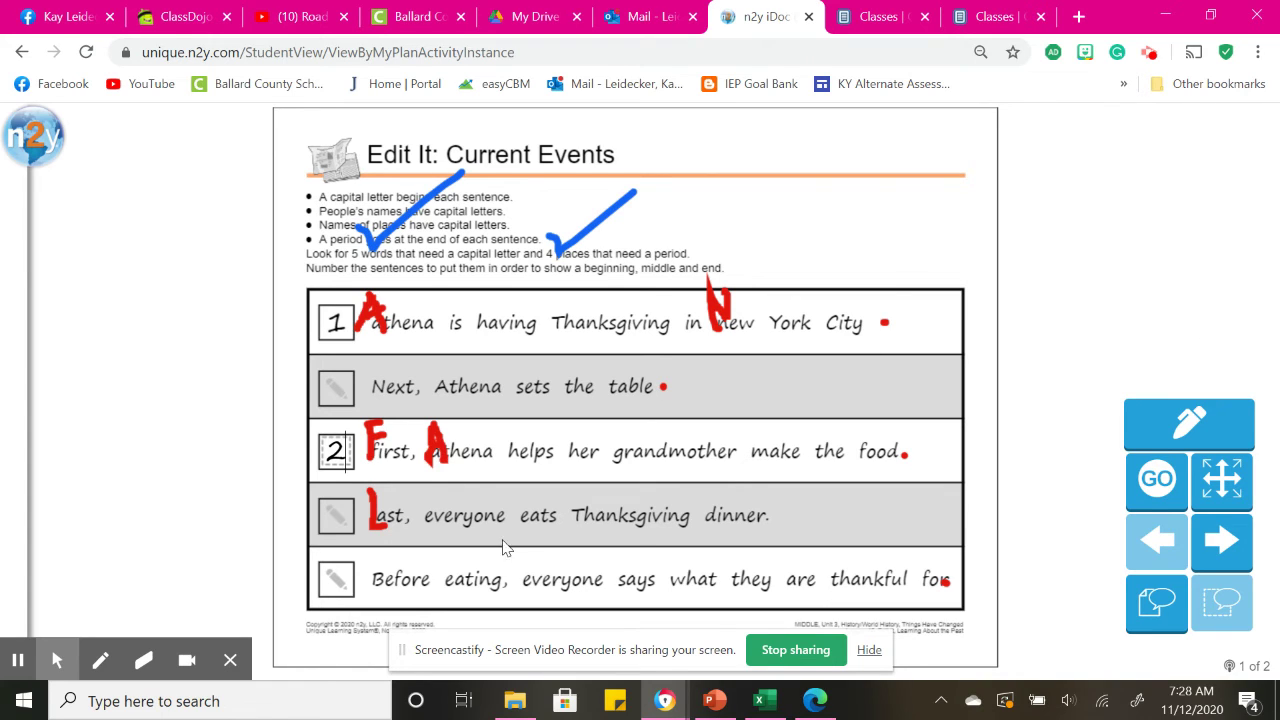
pyautogui.click(342, 387)
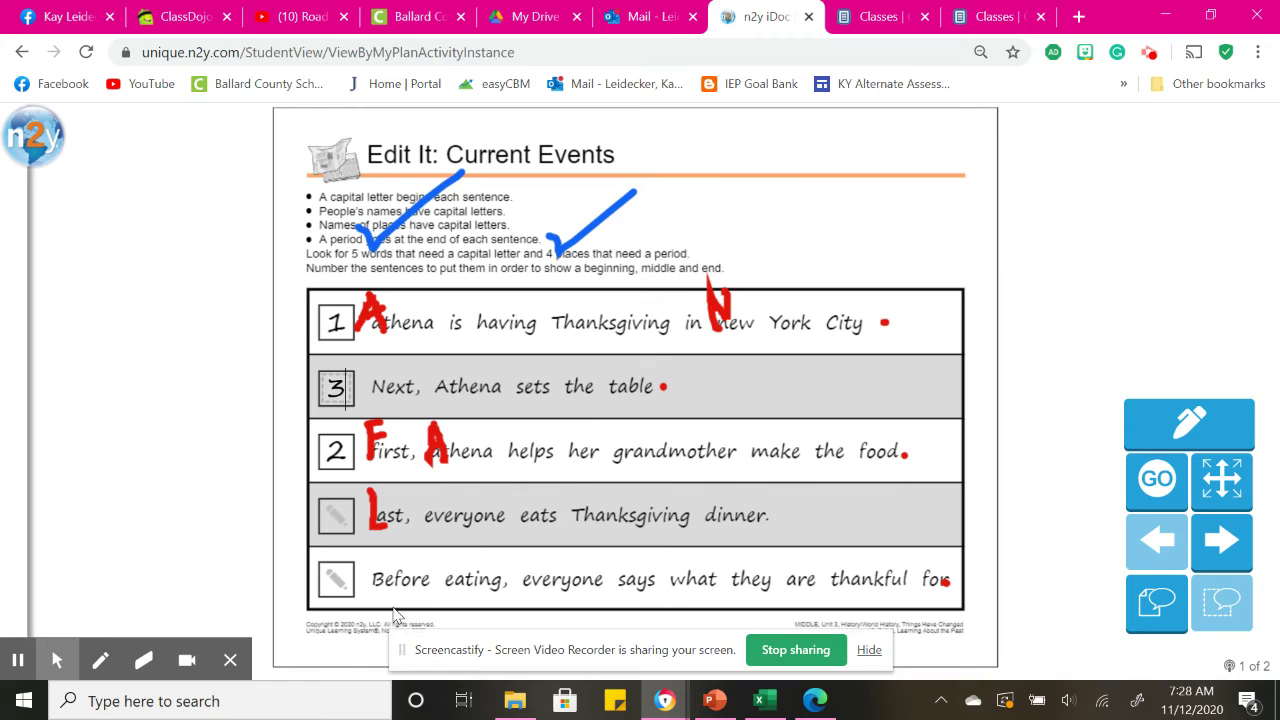
pyautogui.click(337, 585)
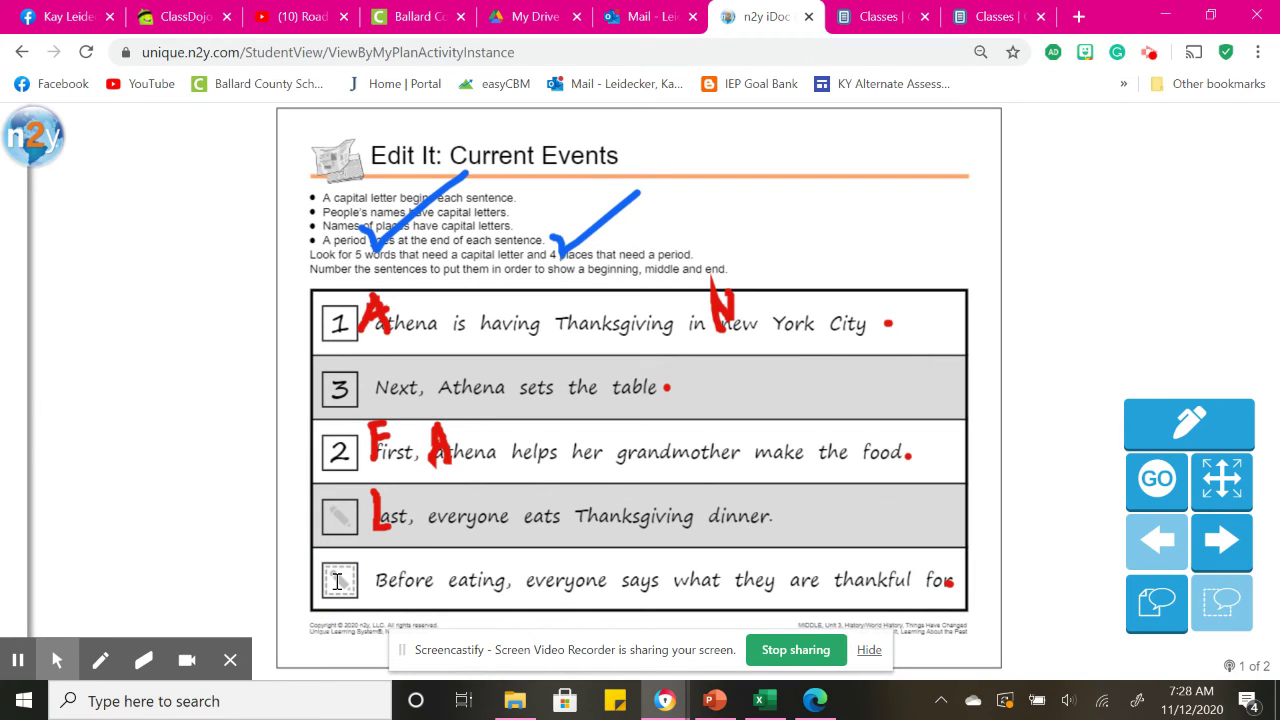
pyautogui.write('4')
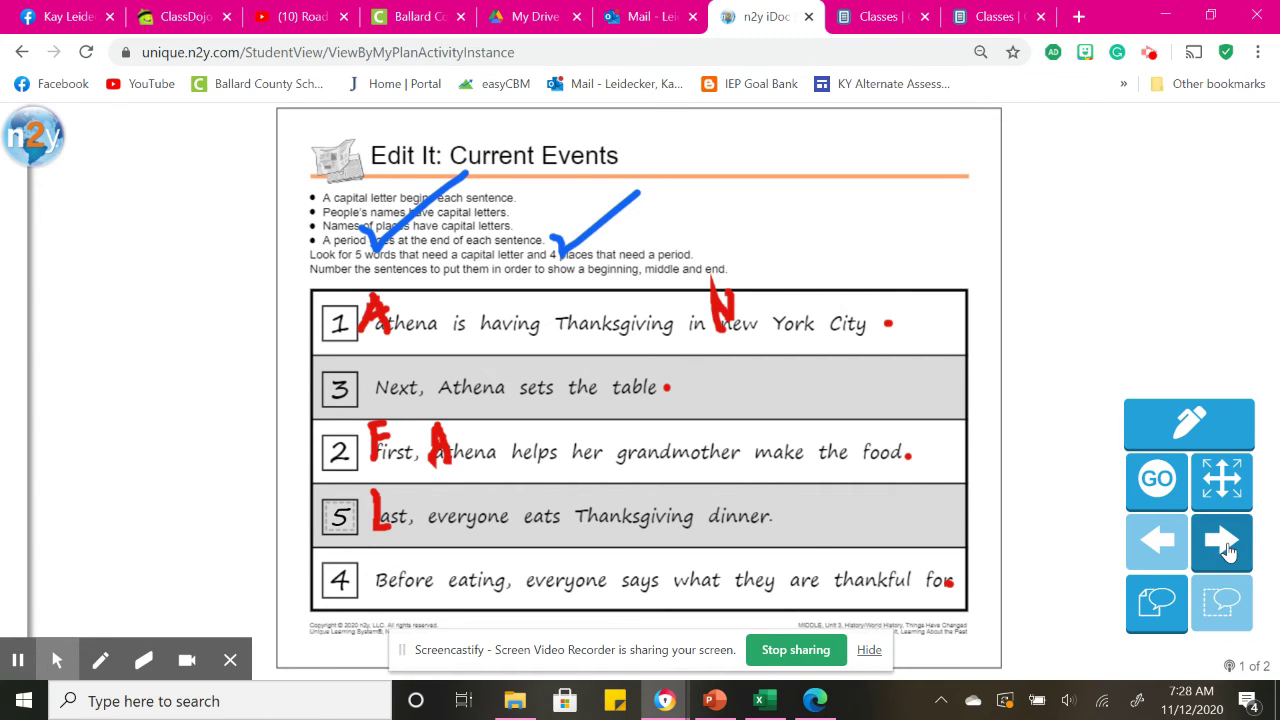
pyautogui.click(47, 138)
# Return to the My Activities home page and scroll down to Life Skills Application 3
pyautogui.click(83, 291)
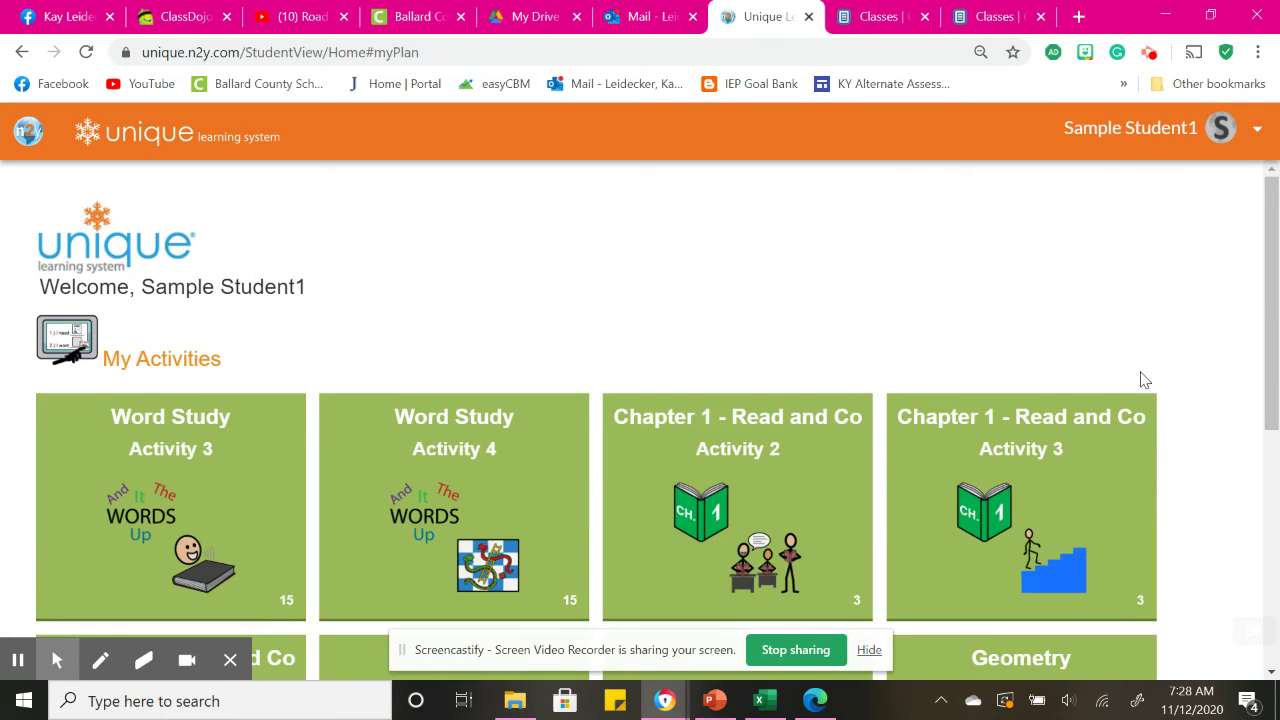
pyautogui.scroll(-4, 1171, 391)
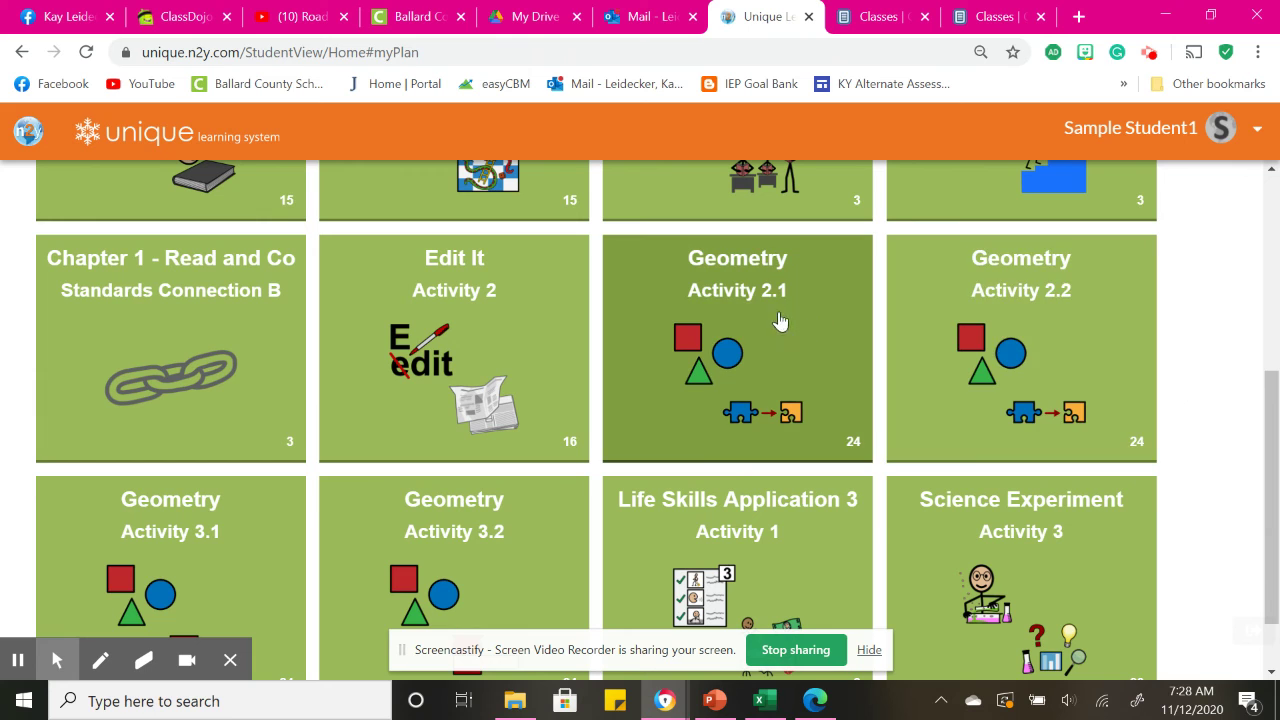
pyautogui.scroll(-1, 500, 515)
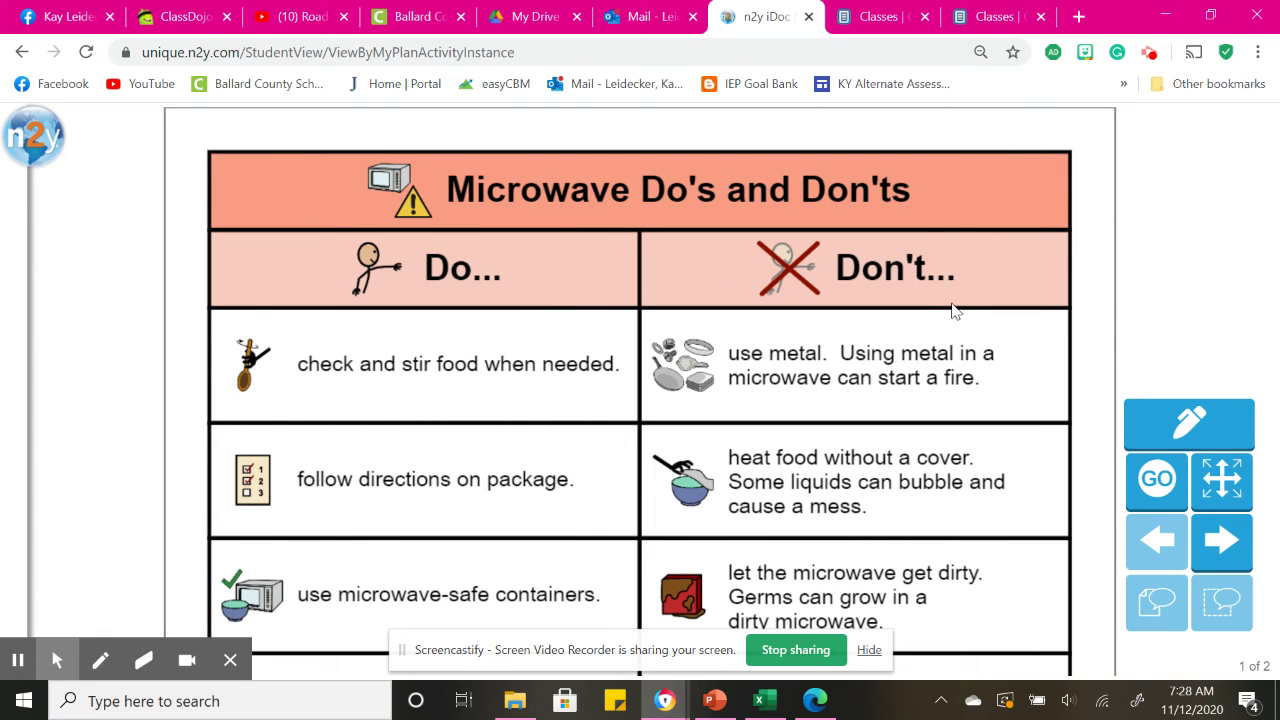
# View the nine-step Movie Theater Popcorn checklist fitted to screen, then go back home
pyautogui.click(1217, 548)
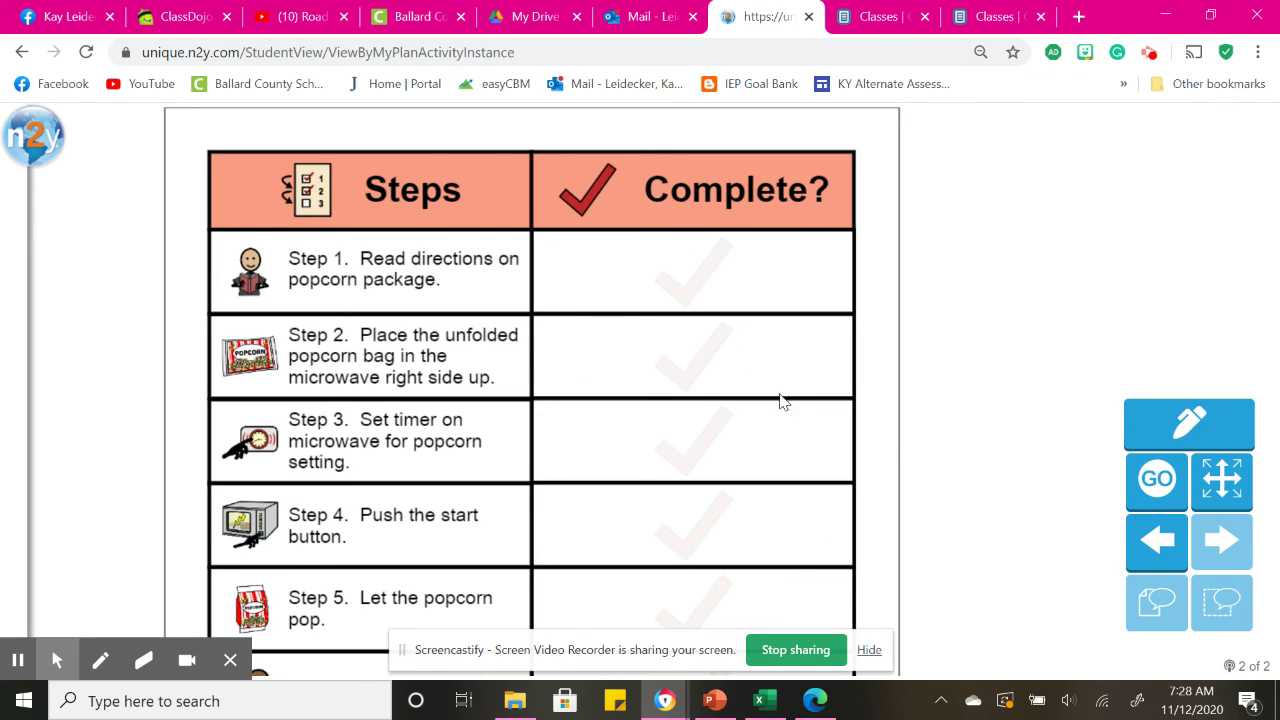
pyautogui.click(1209, 481)
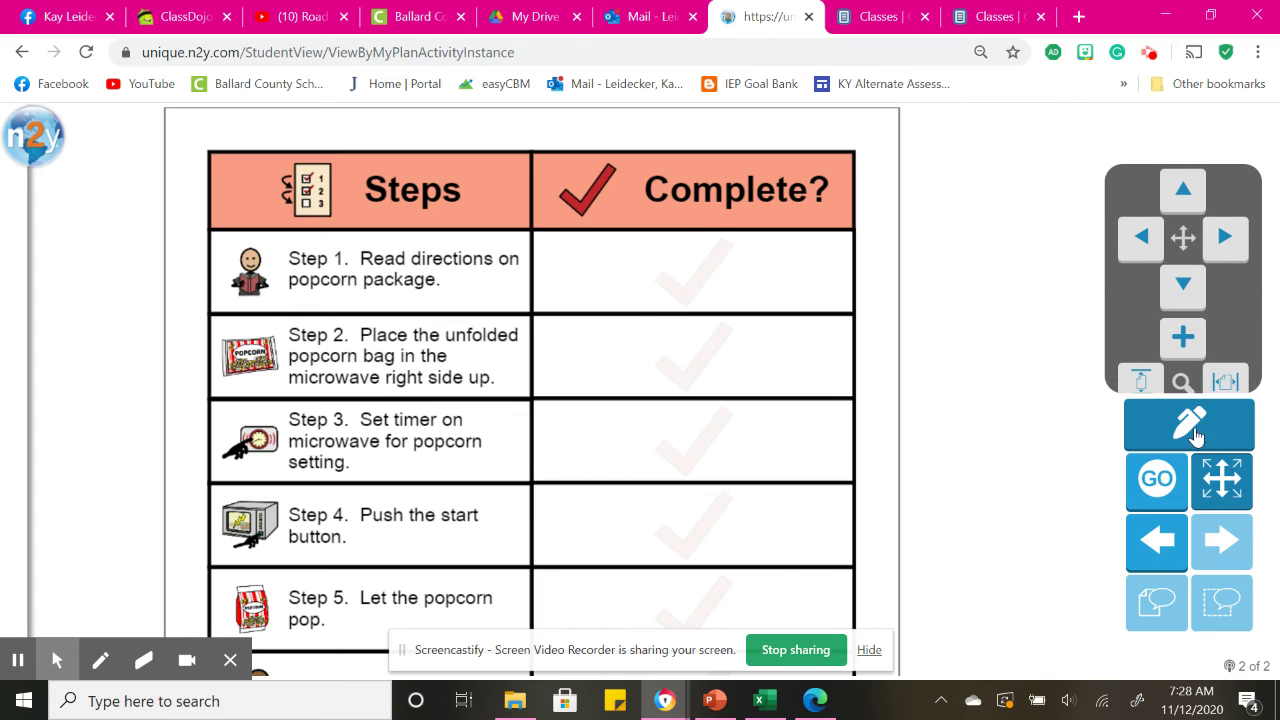
pyautogui.click(1141, 320)
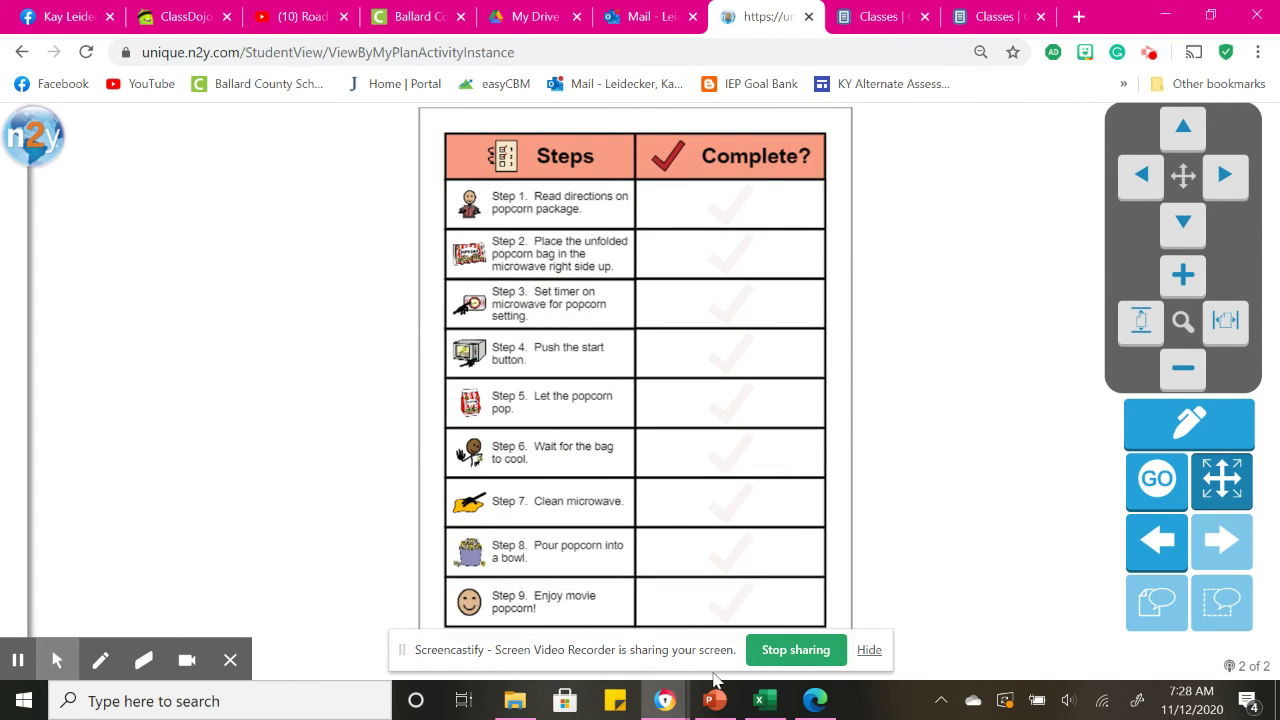
pyautogui.click(20, 140)
pyautogui.click(86, 293)
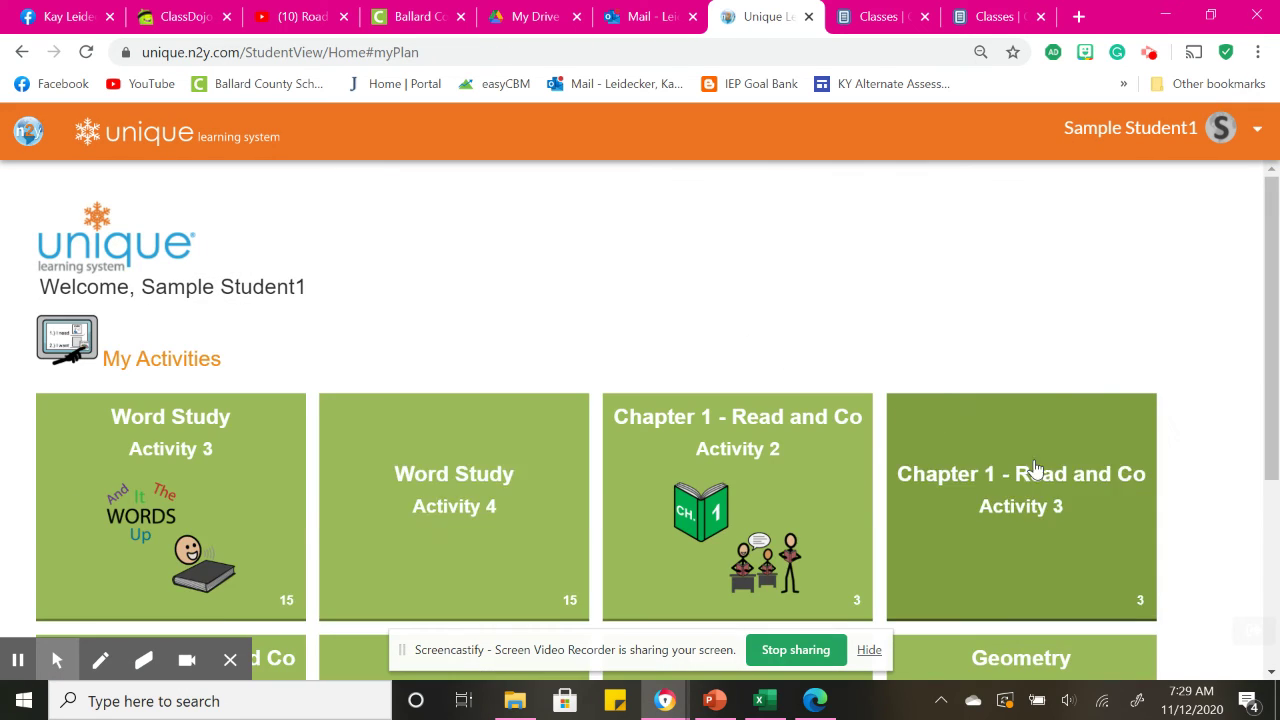
pyautogui.scroll(-4, 1277, 500)
pyautogui.scroll(-1, 1277, 500)
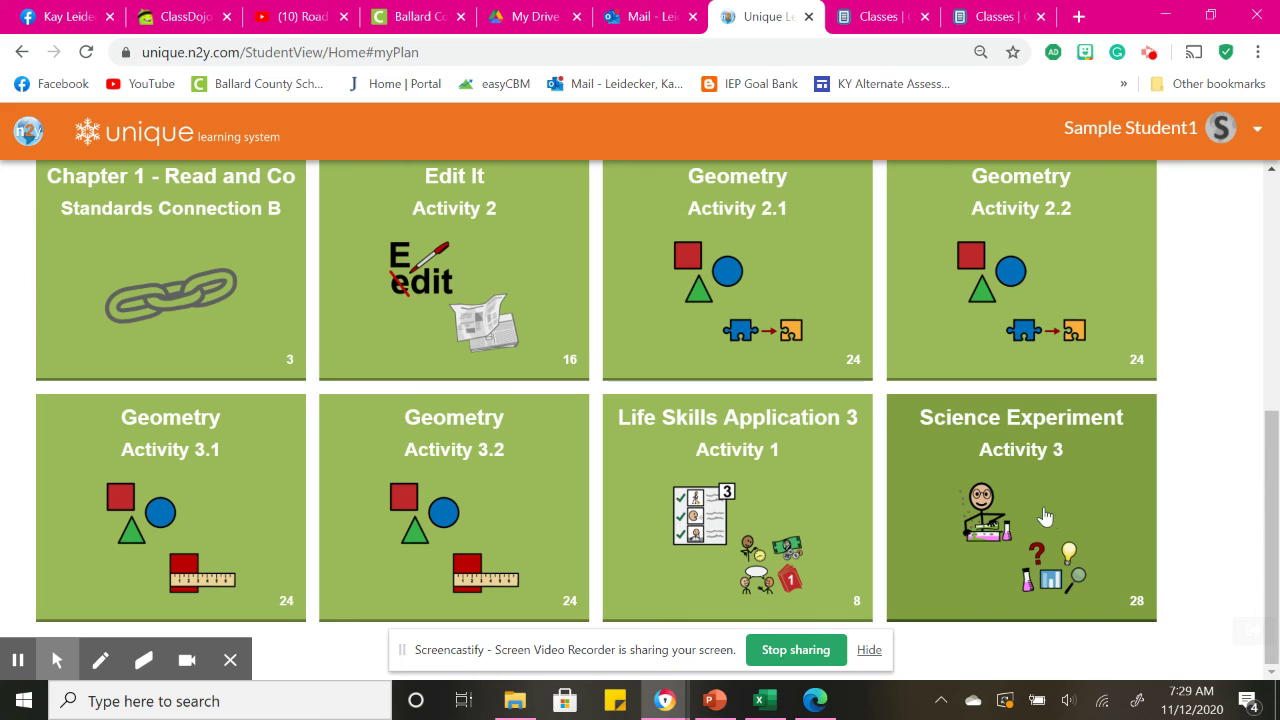
pyautogui.click(1071, 487)
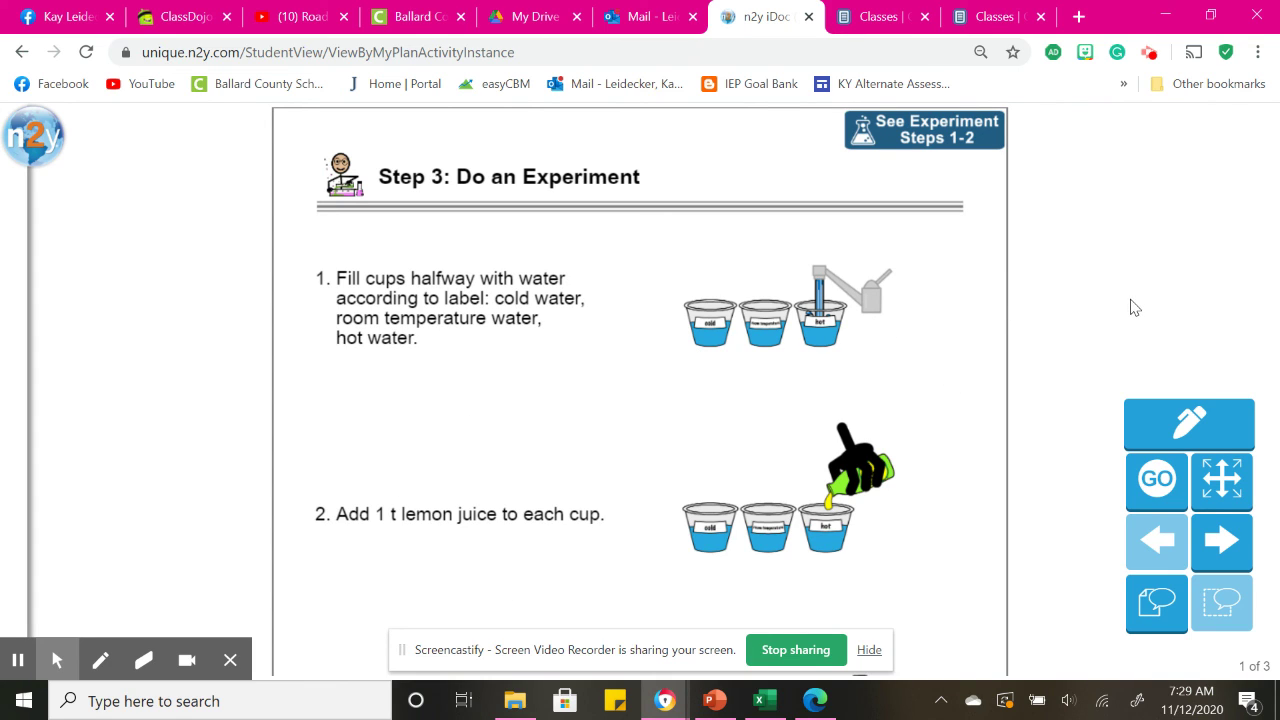
pyautogui.click(25, 145)
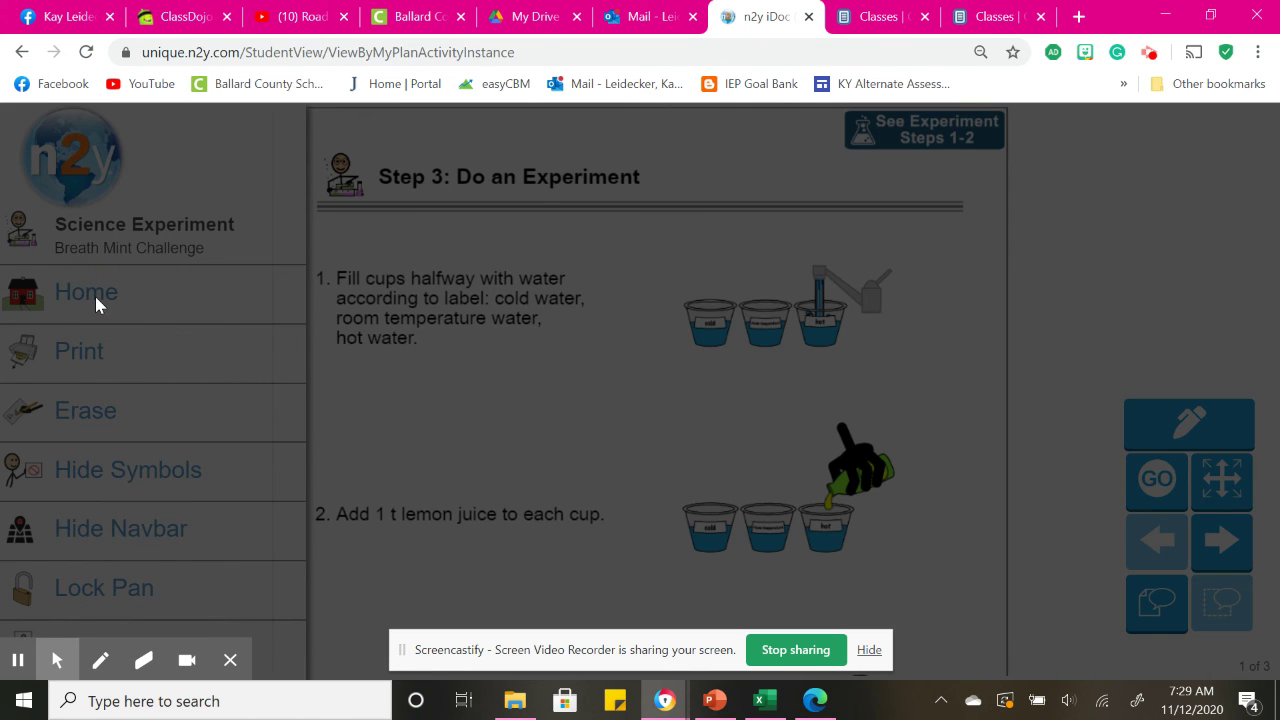
pyautogui.click(94, 293)
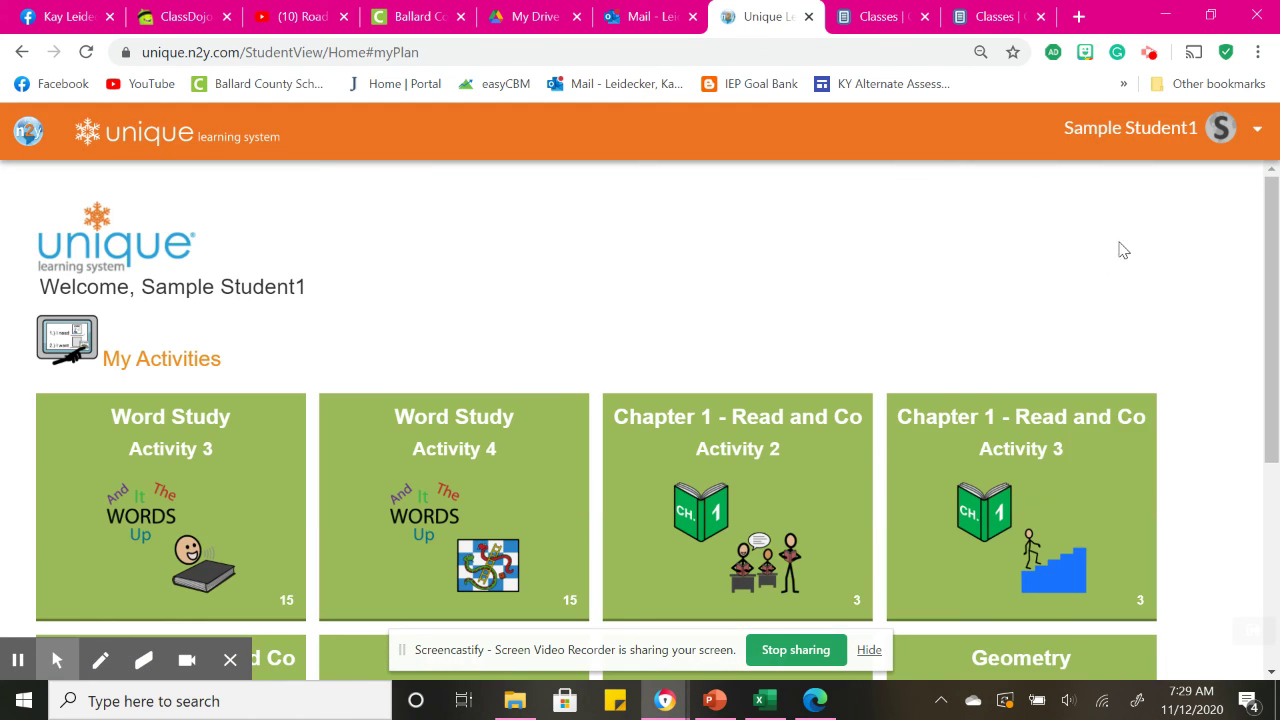